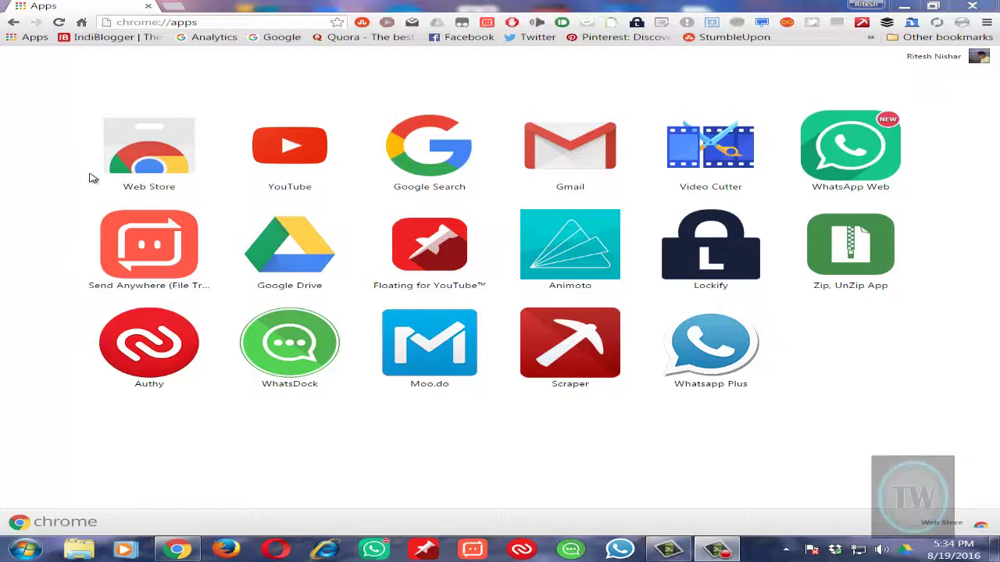
Step: Search the Chrome Web Store for "block site" and open the details page of the Block site extension by wips.com
{"action": "left_click", "coordinate": [140, 153]}
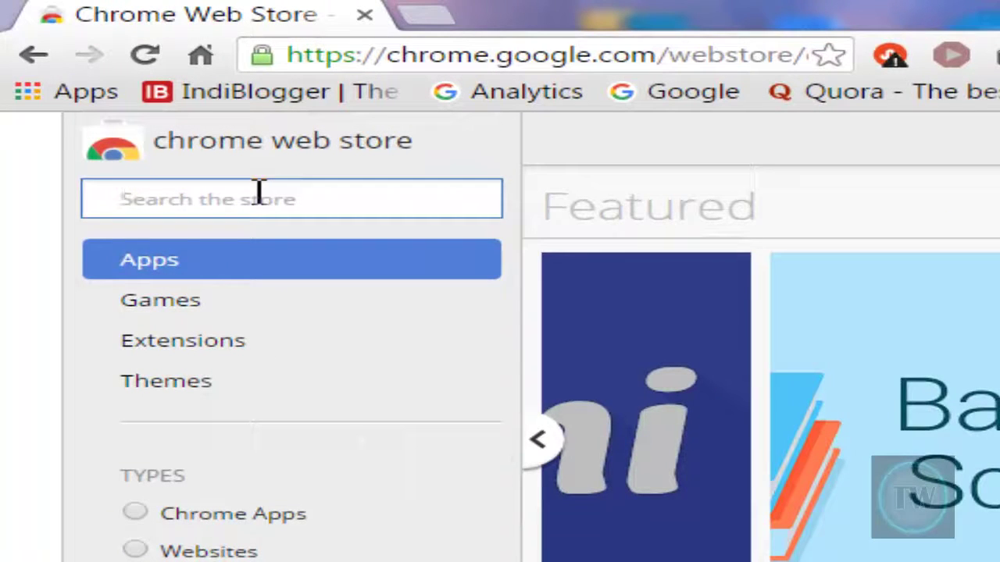
{"action": "type", "text": "blo"}
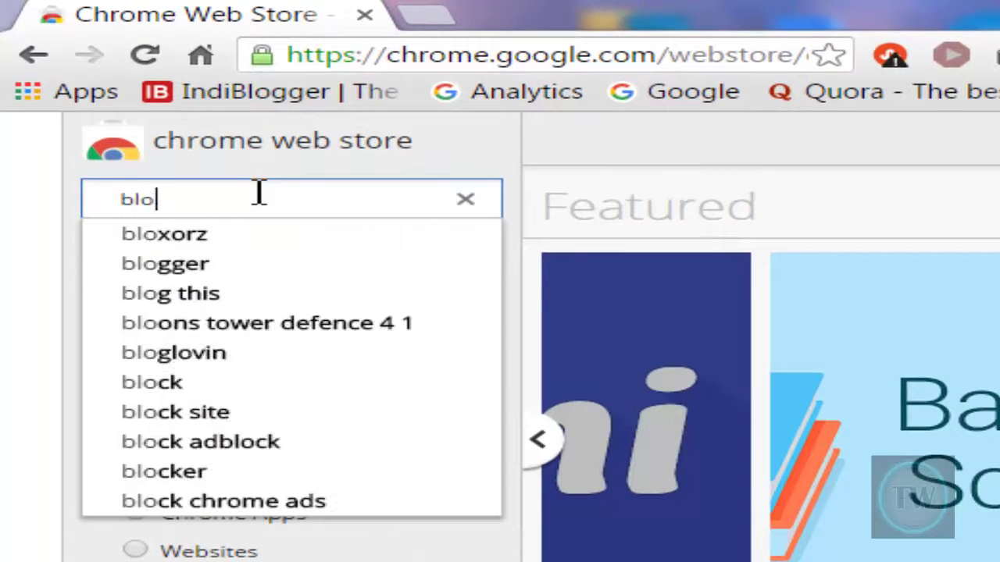
{"action": "type", "text": "ck site"}
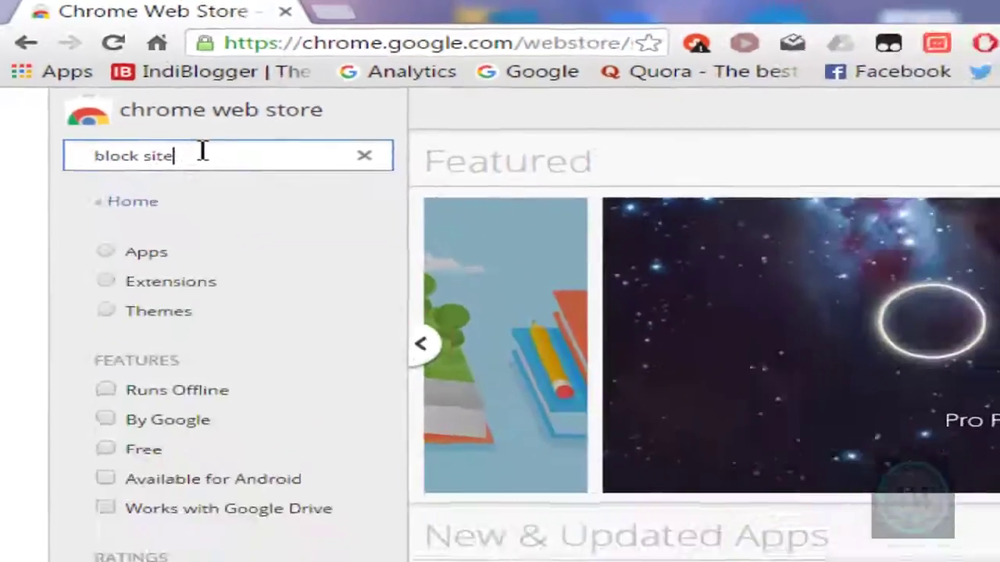
{"action": "key", "text": "Return"}
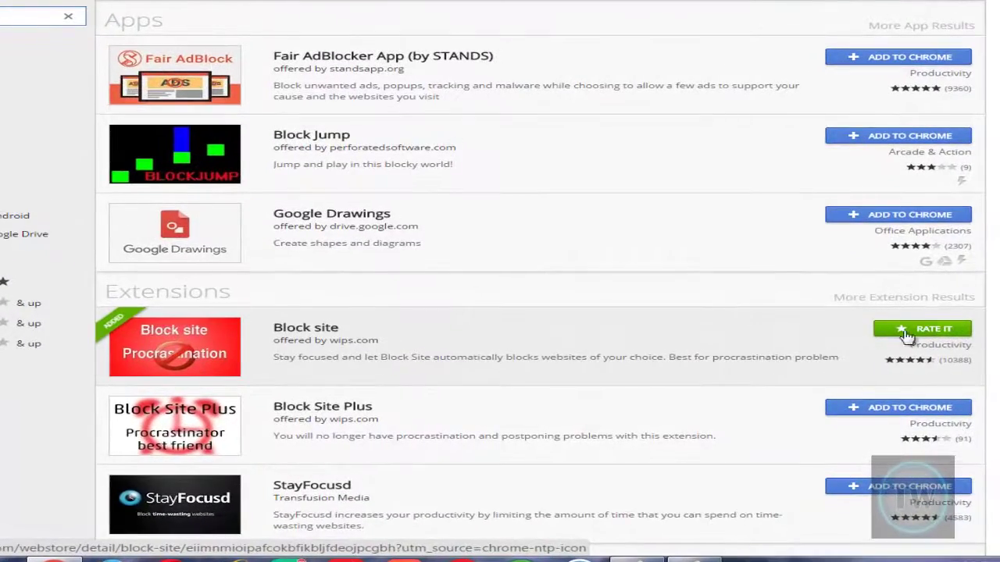
{"action": "left_click", "coordinate": [432, 337]}
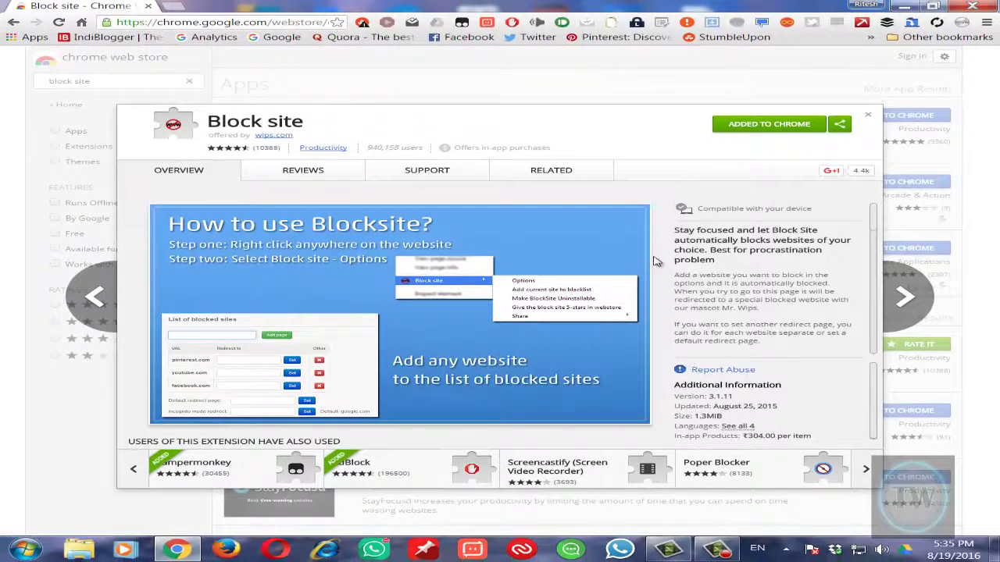
Step: Open the Block site extension's options page in a new tab
{"action": "left_click", "coordinate": [169, 6]}
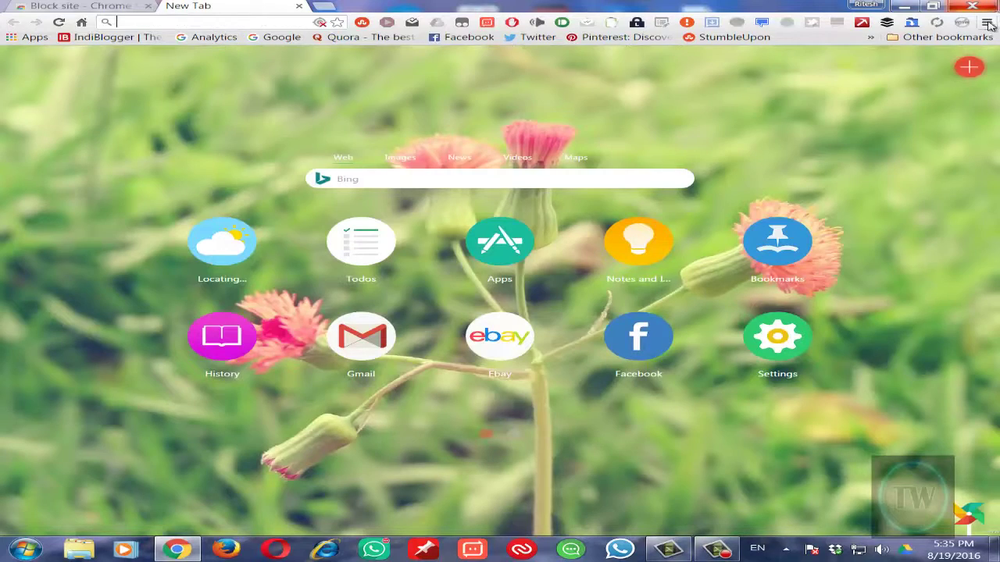
{"action": "right_click", "coordinate": [962, 23]}
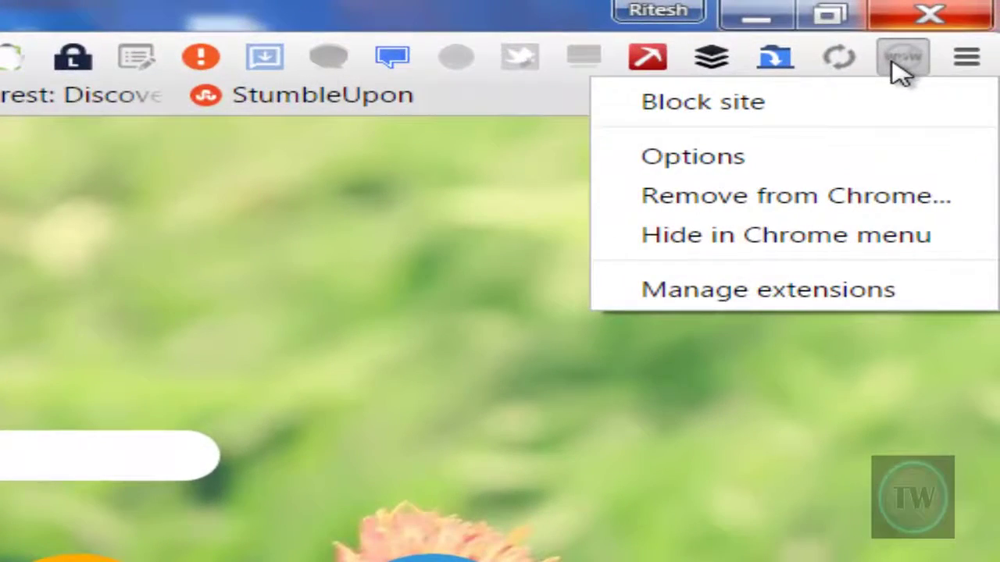
{"action": "left_click", "coordinate": [833, 161]}
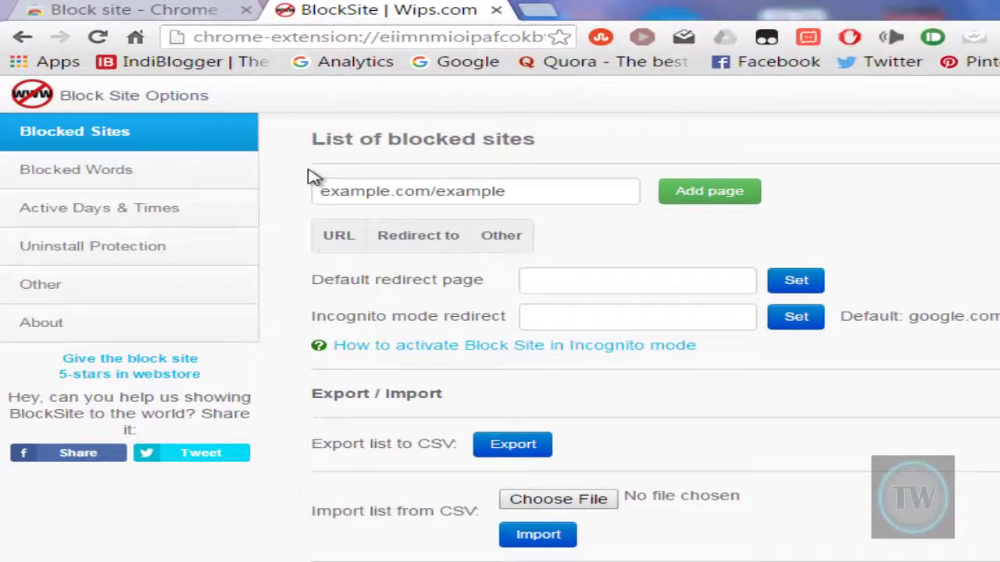
Step: Add yahoo.com to the list of blocked sites
{"action": "triple_click", "coordinate": [586, 194]}
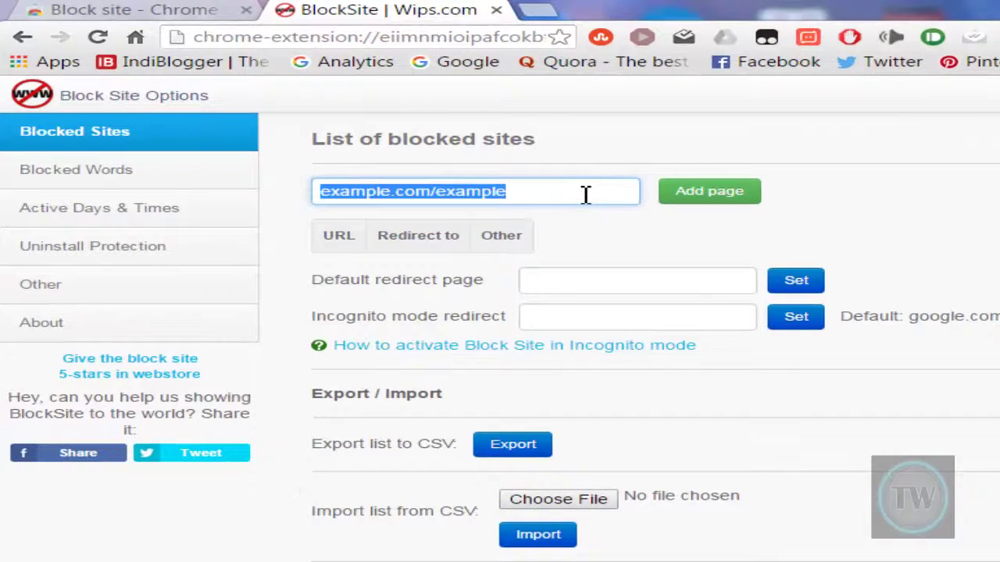
{"action": "type", "text": "ya"}
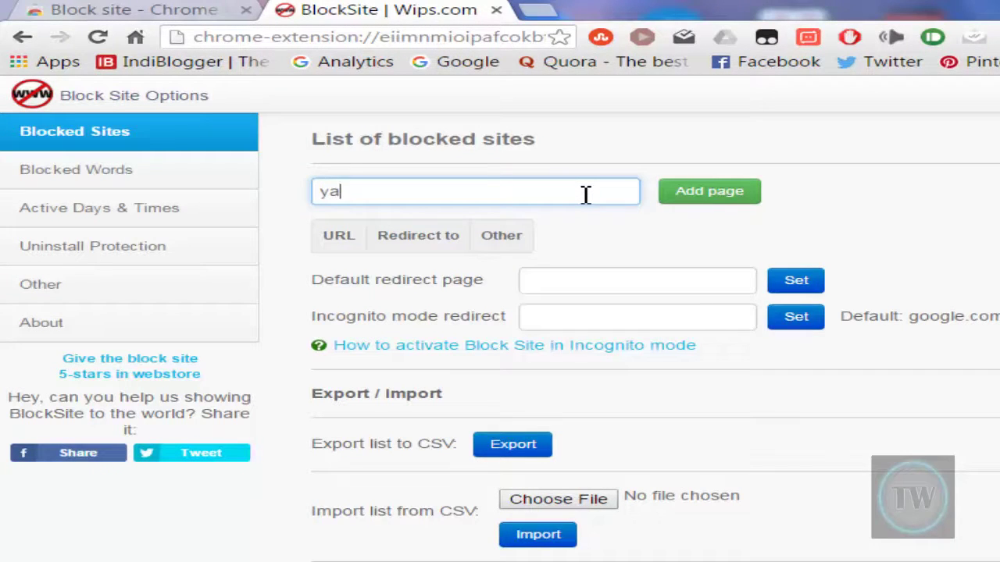
{"action": "type", "text": "hoo.com"}
{"action": "left_click", "coordinate": [746, 196]}
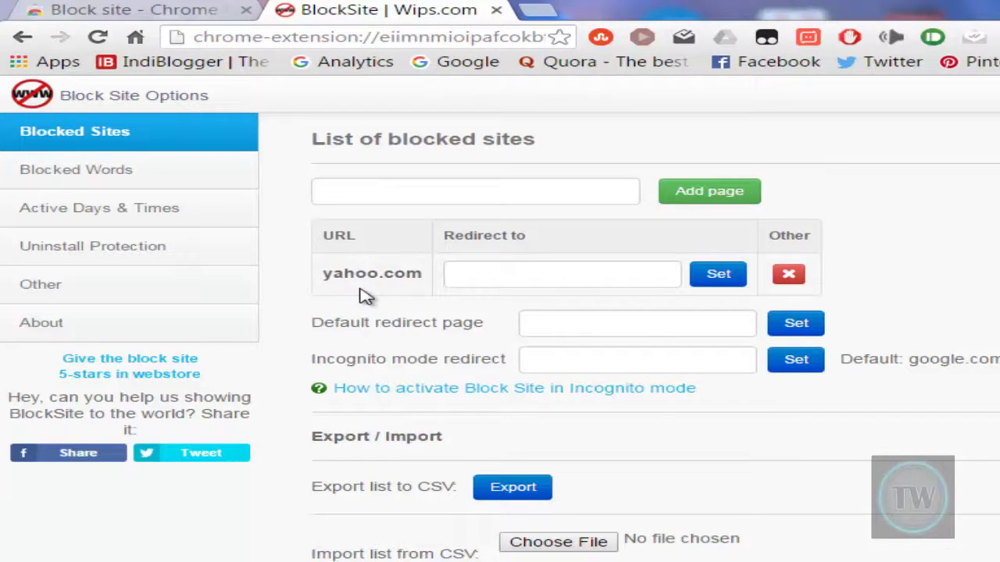
Step: Set google.com as the redirect address for the blocked yahoo.com entry
{"action": "left_click", "coordinate": [484, 277]}
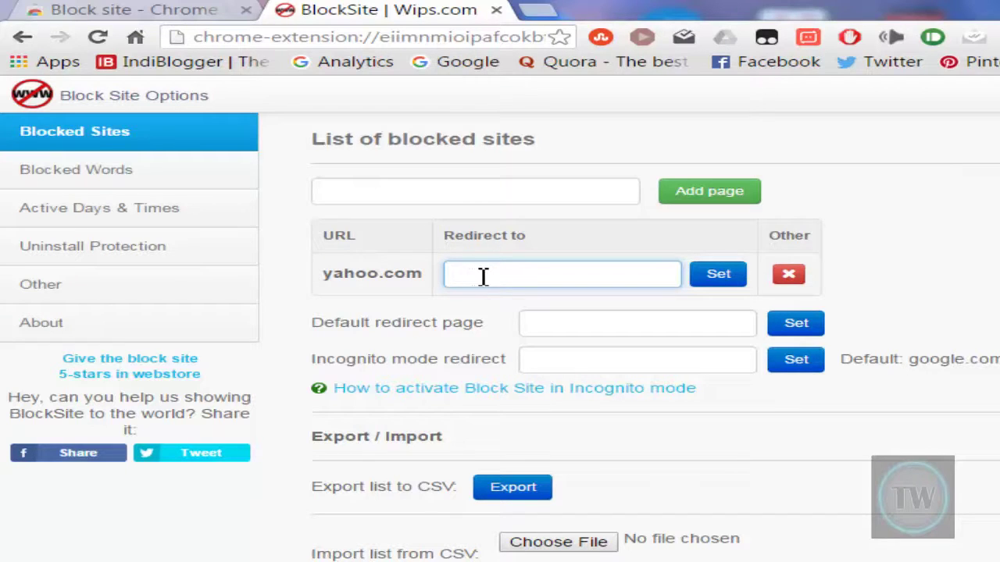
{"action": "type", "text": "google.com"}
{"action": "left_click", "coordinate": [725, 282]}
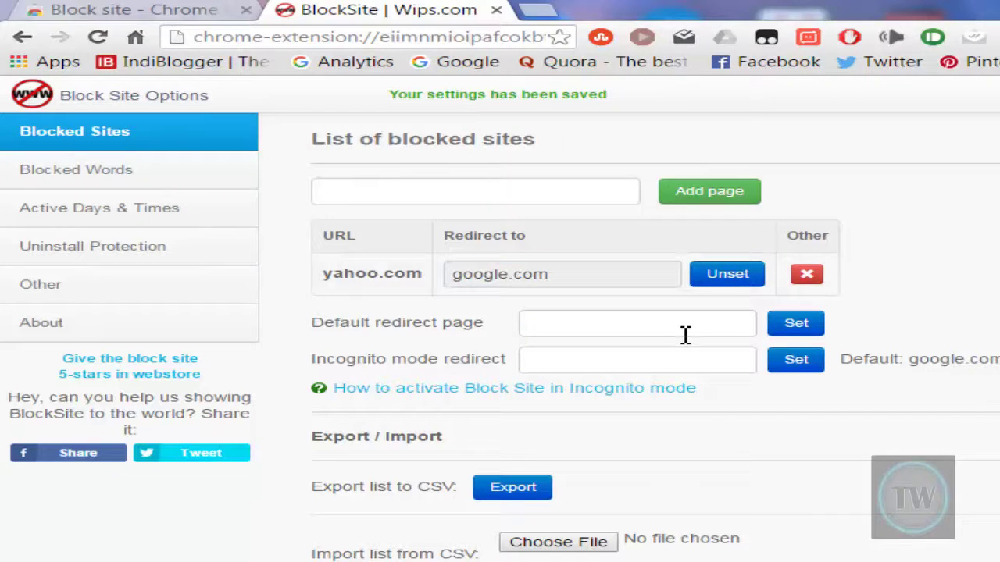
Step: Test the yahoo.com block by visiting Yahoo in a new tab, and close that tab
{"action": "left_click", "coordinate": [554, 17]}
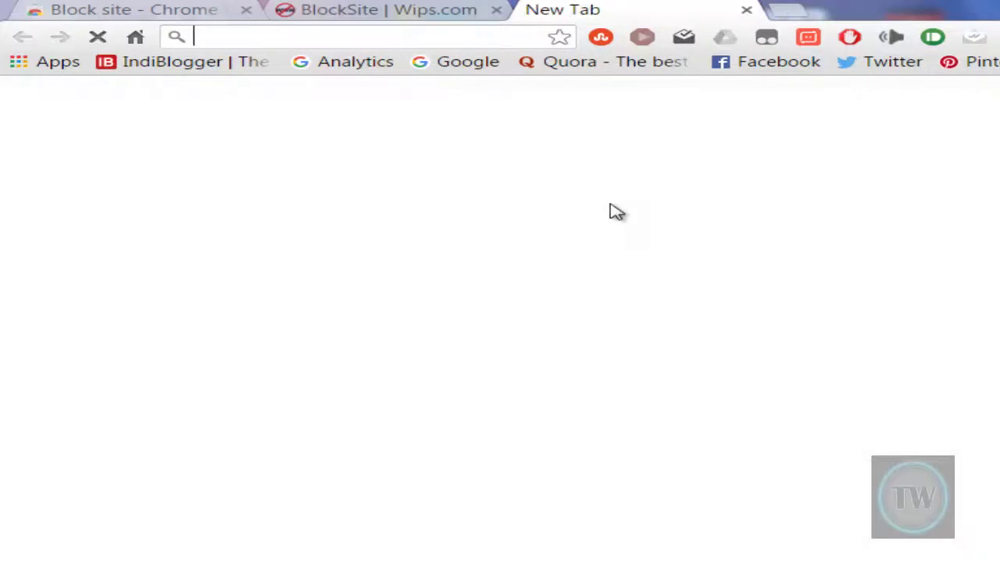
{"action": "type", "text": "yha"}
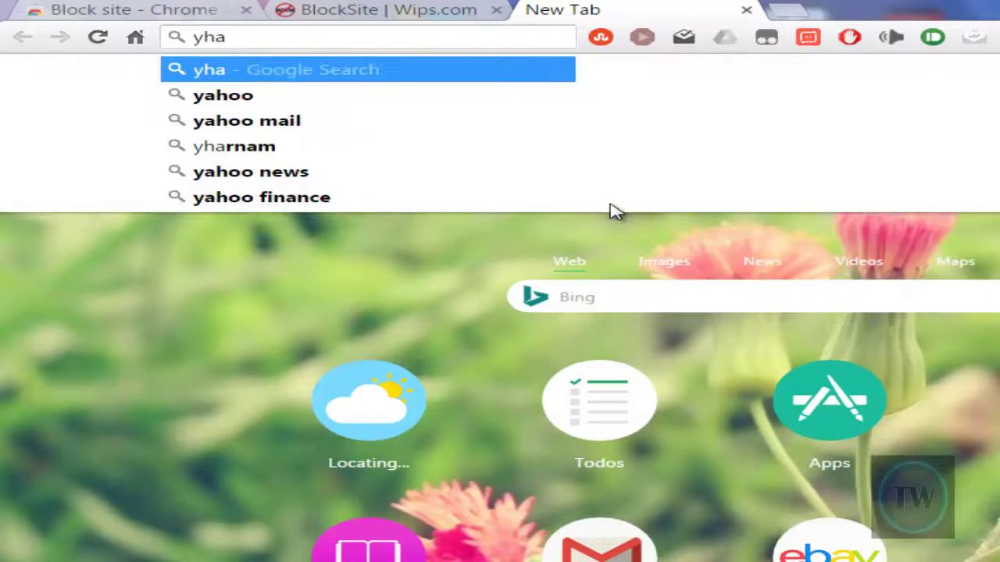
{"action": "key", "text": "BackSpace"}
{"action": "key", "text": "BackSpace"}
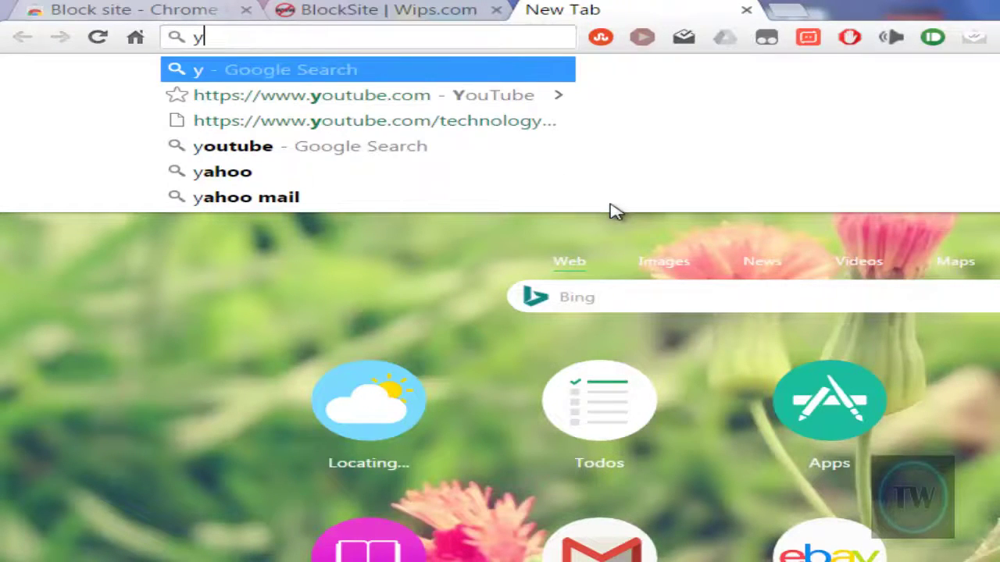
{"action": "type", "text": "ahoo"}
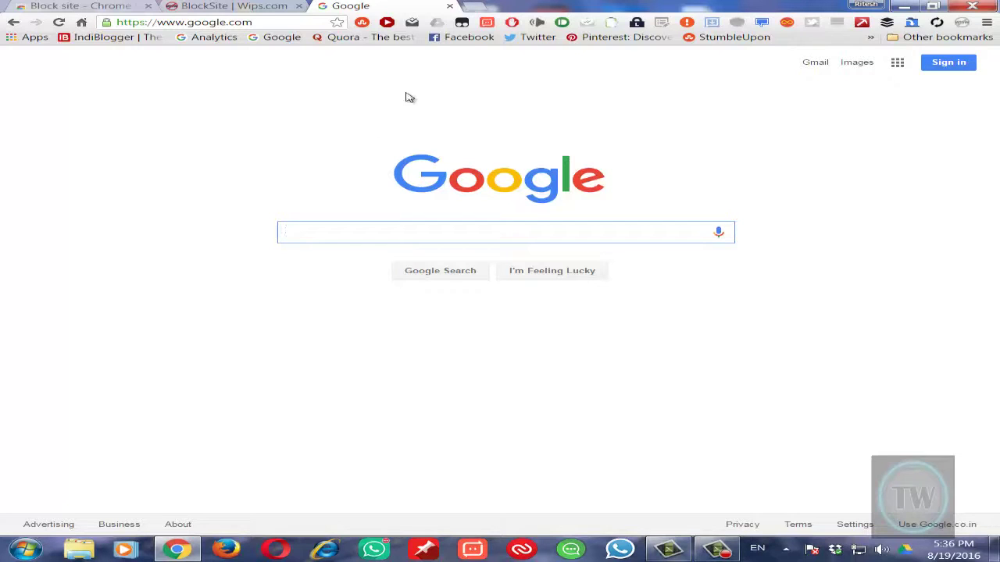
{"action": "left_click", "coordinate": [450, 7]}
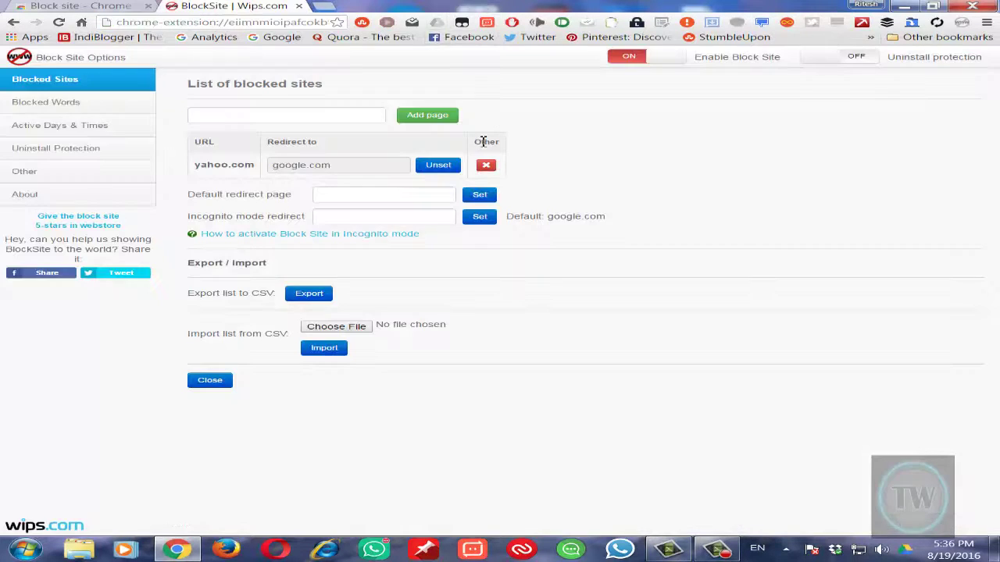
{"action": "left_click", "coordinate": [78, 6]}
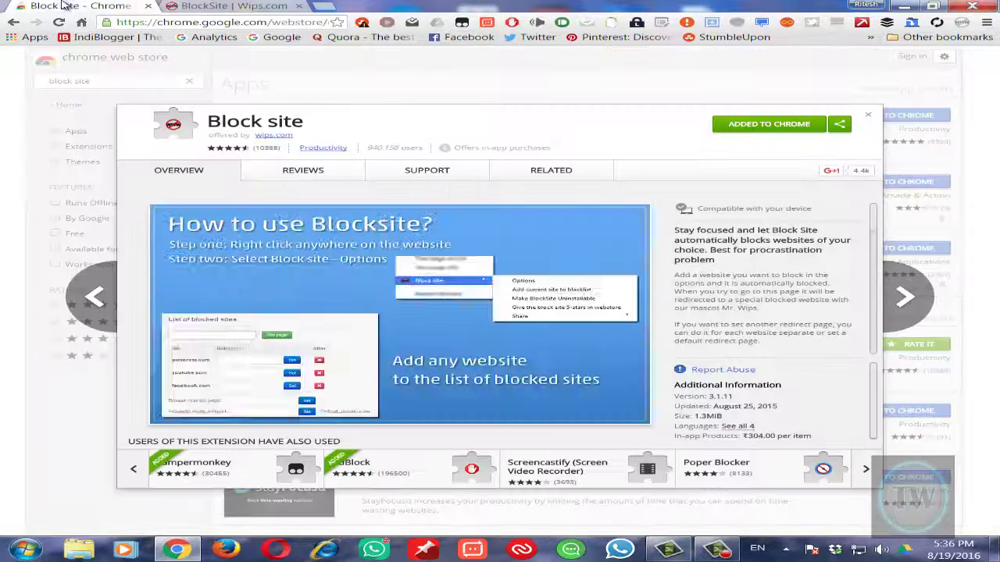
{"action": "left_click", "coordinate": [201, 7]}
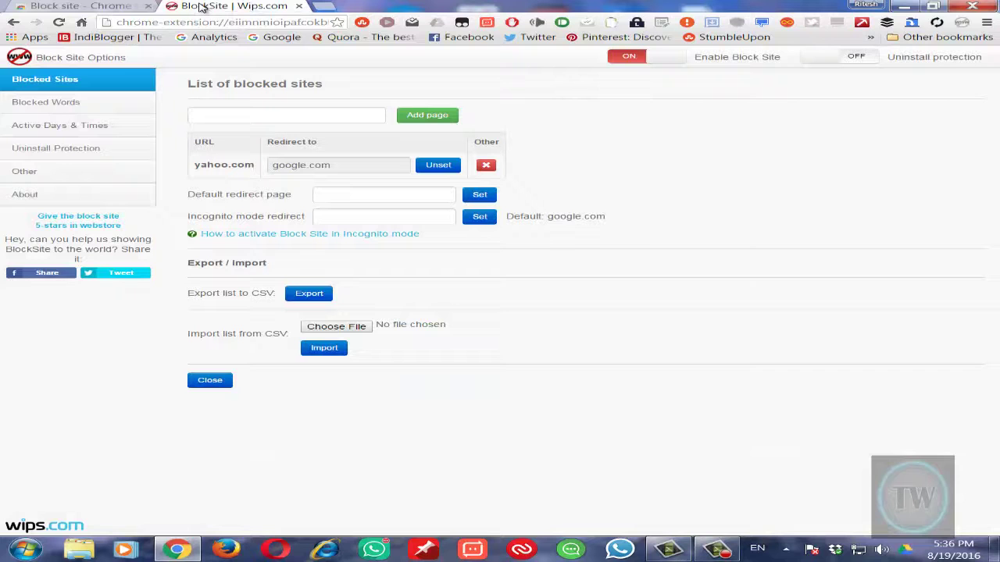
Step: Open the browser's extensions page in a new tab and check Block site's "Allow in incognito" setting
{"action": "left_click", "coordinate": [326, 7]}
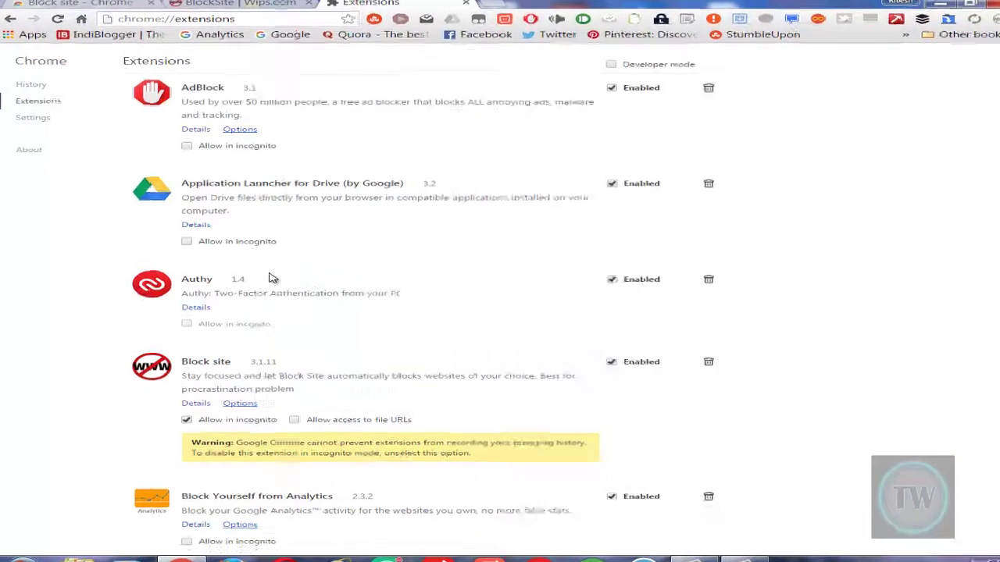
{"action": "scroll", "coordinate": [267, 277], "scroll_direction": "down", "scroll_amount": 3}
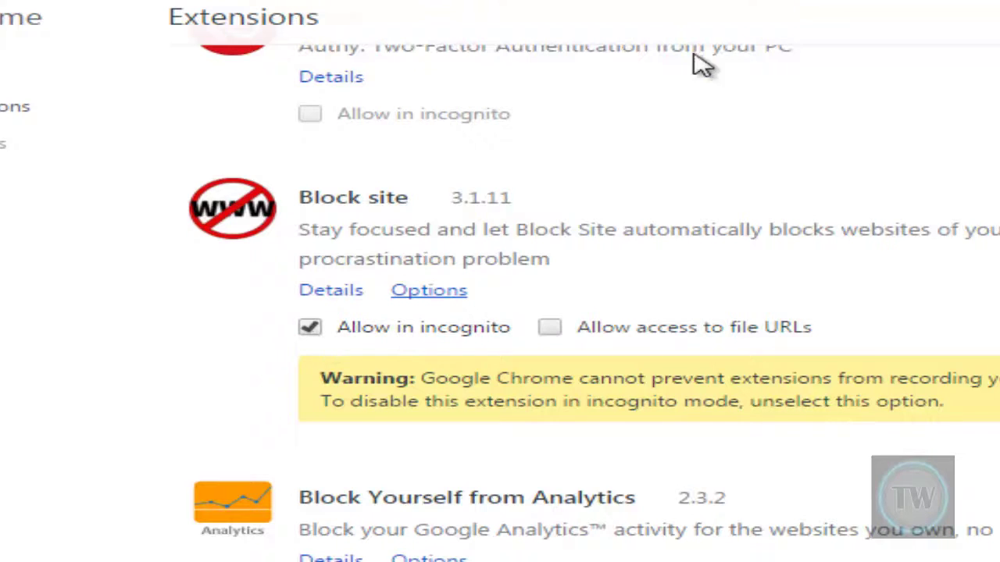
Step: Test the block in private browsing by visiting yahoo.com in a new incognito window
{"action": "left_click", "coordinate": [969, 52]}
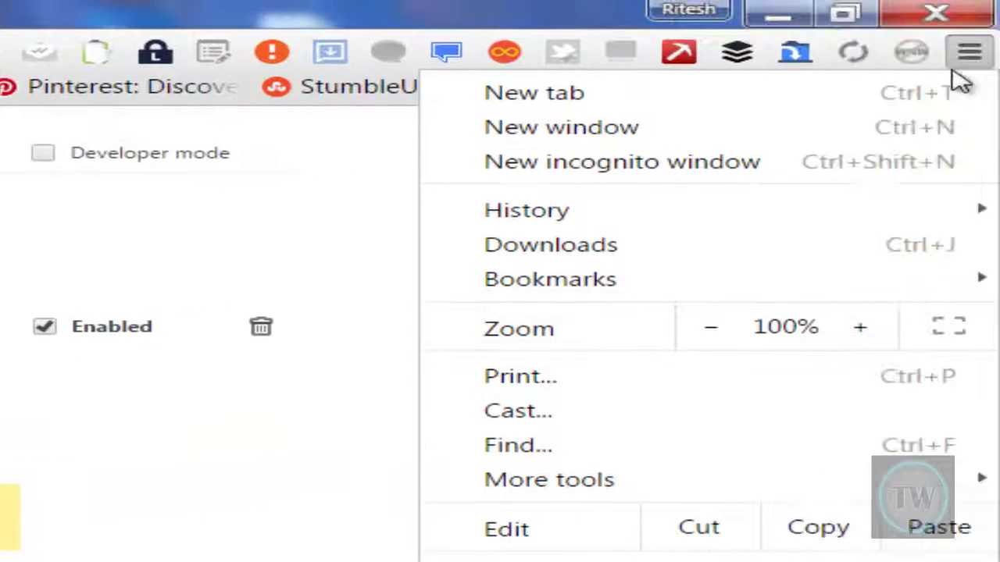
{"action": "left_click", "coordinate": [746, 168]}
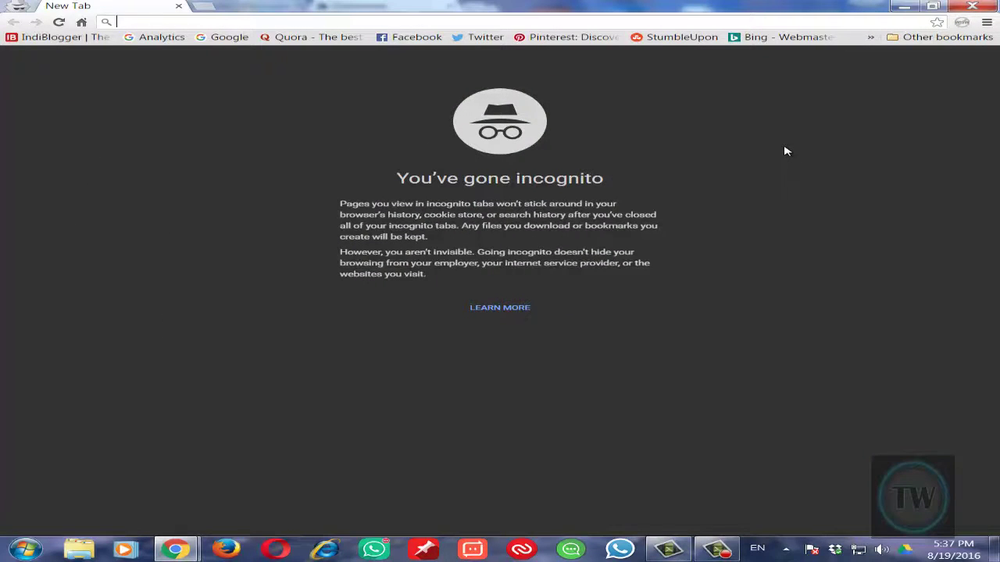
{"action": "type", "text": "yaho"}
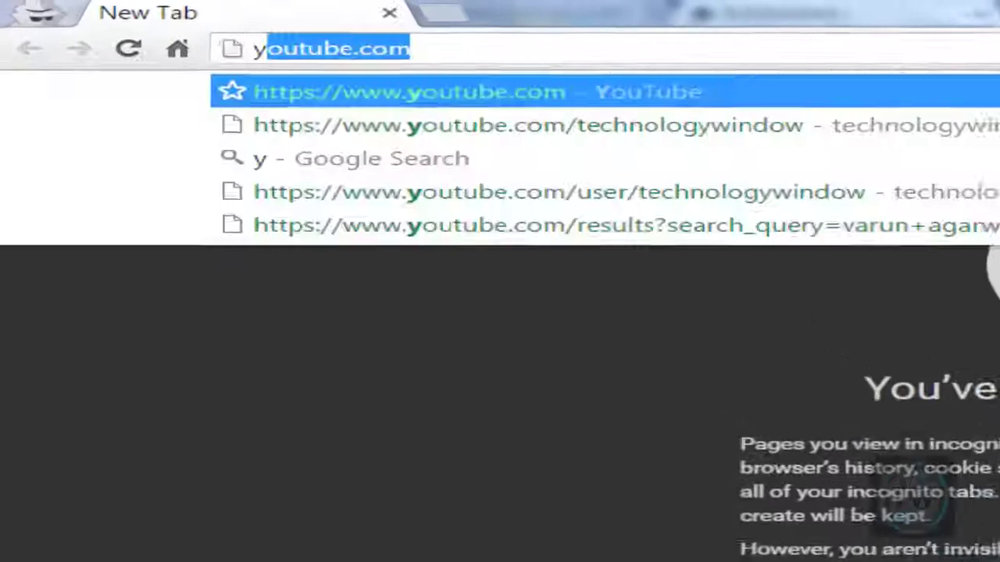
{"action": "type", "text": "o.com"}
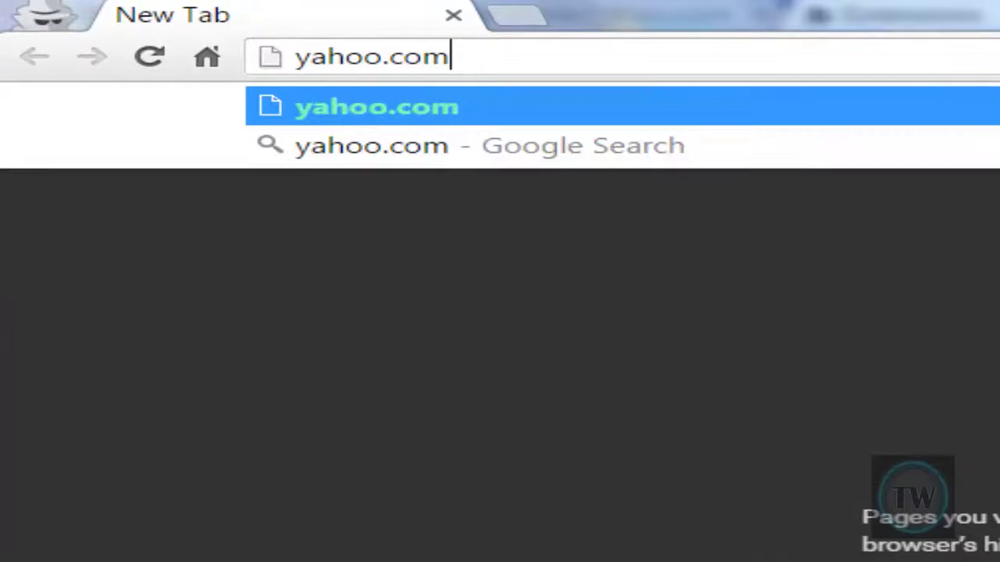
{"action": "key", "text": "Return"}
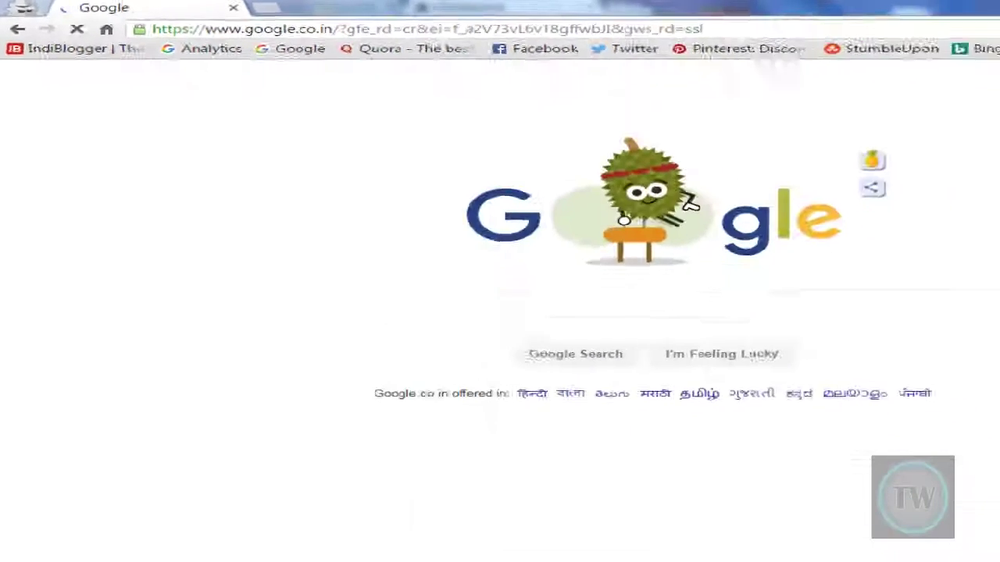